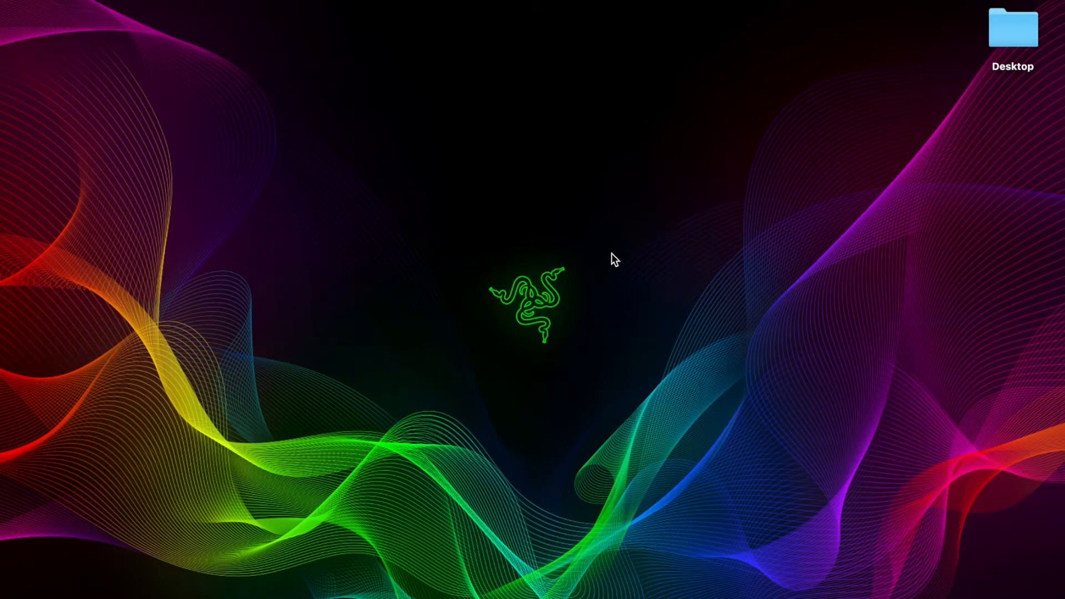
Step: Launch Nox App Player from Spotlight so the Android home screen appears
key("super")
type("r")
key("Return")
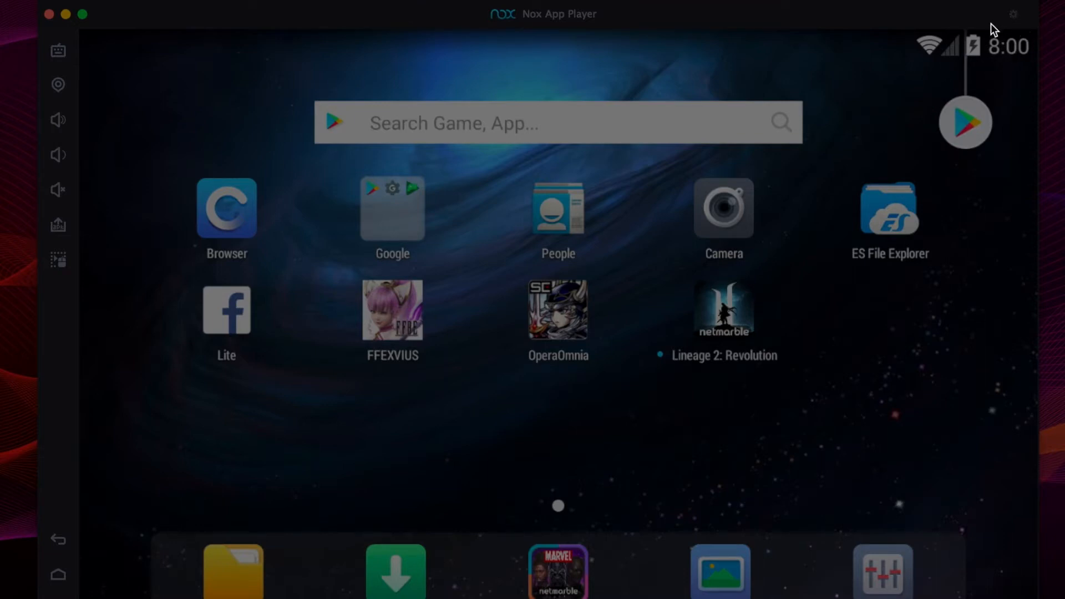
left_click(1014, 15)
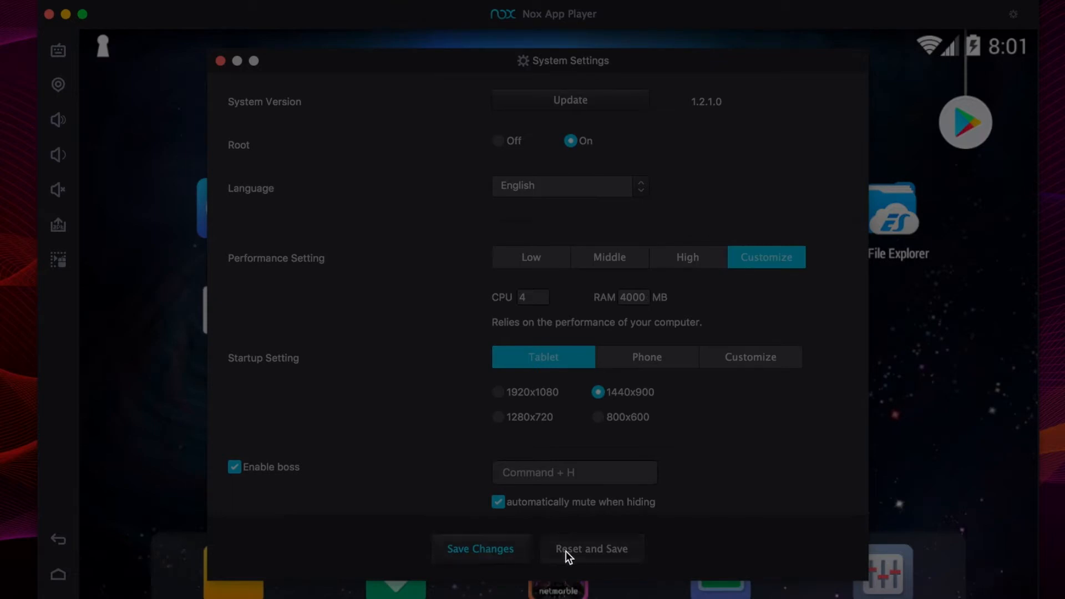
left_click(220, 62)
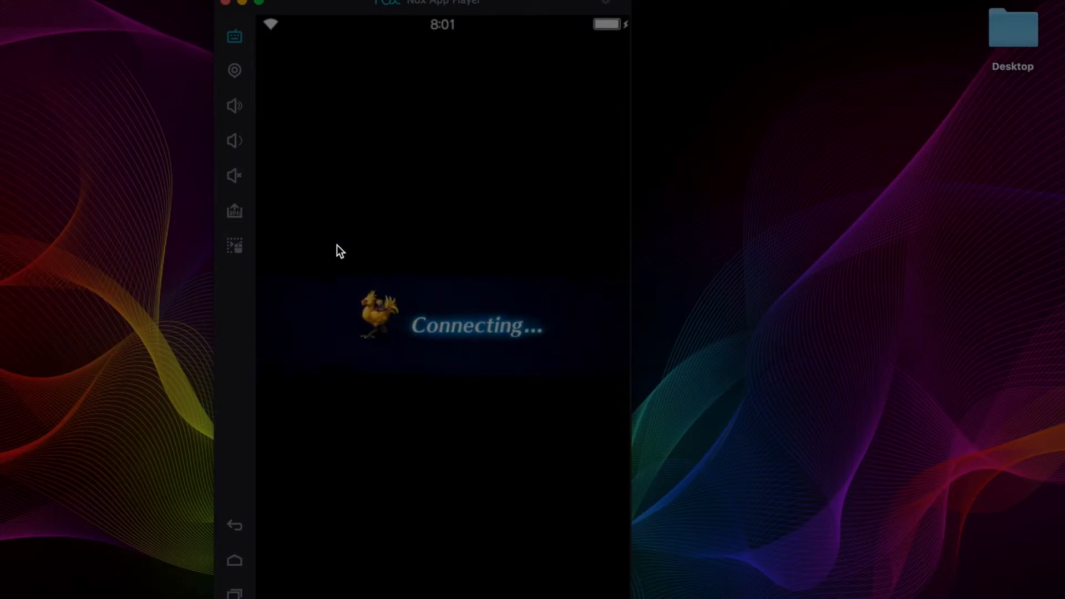
Step: Show the Macro Recorder with Record2 and TM, placed to the right of the emulator
left_click(242, 247)
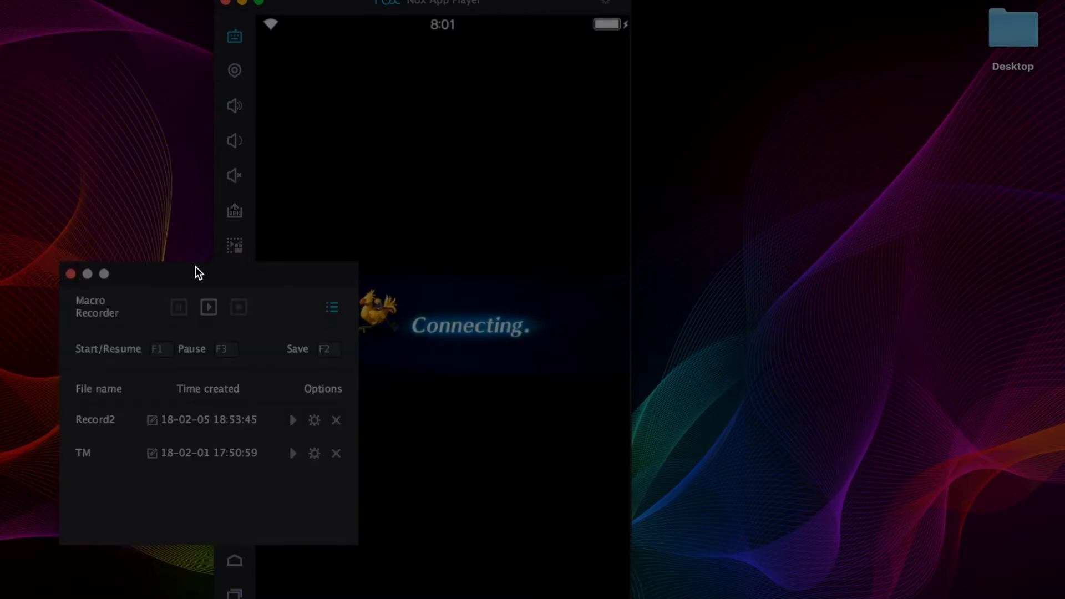
left_click_drag(195, 267, 835, 150)
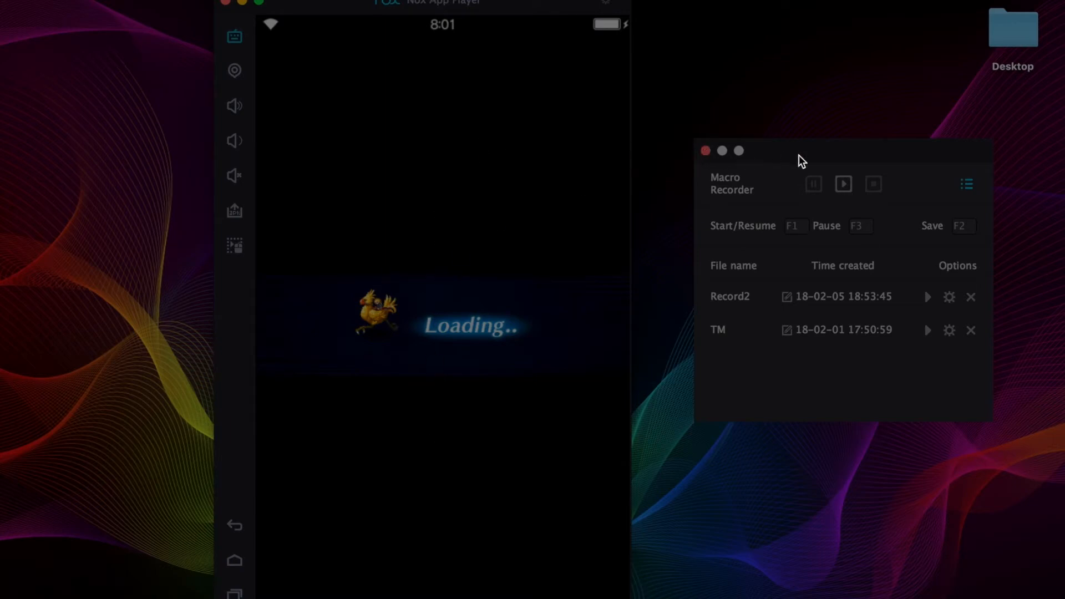
left_click_drag(801, 161, 803, 118)
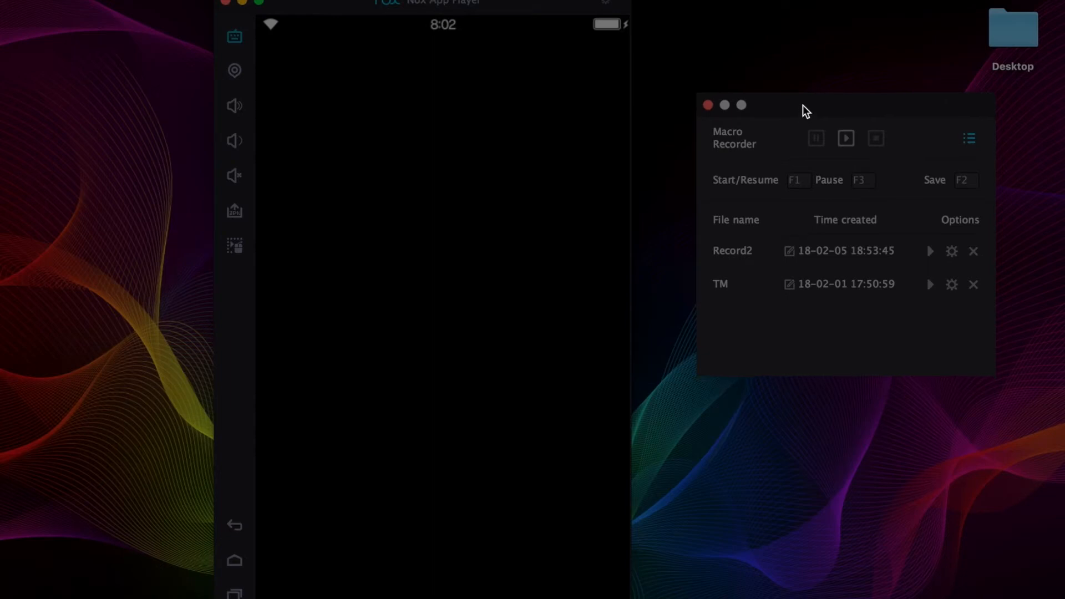
left_click_drag(803, 118, 813, 89)
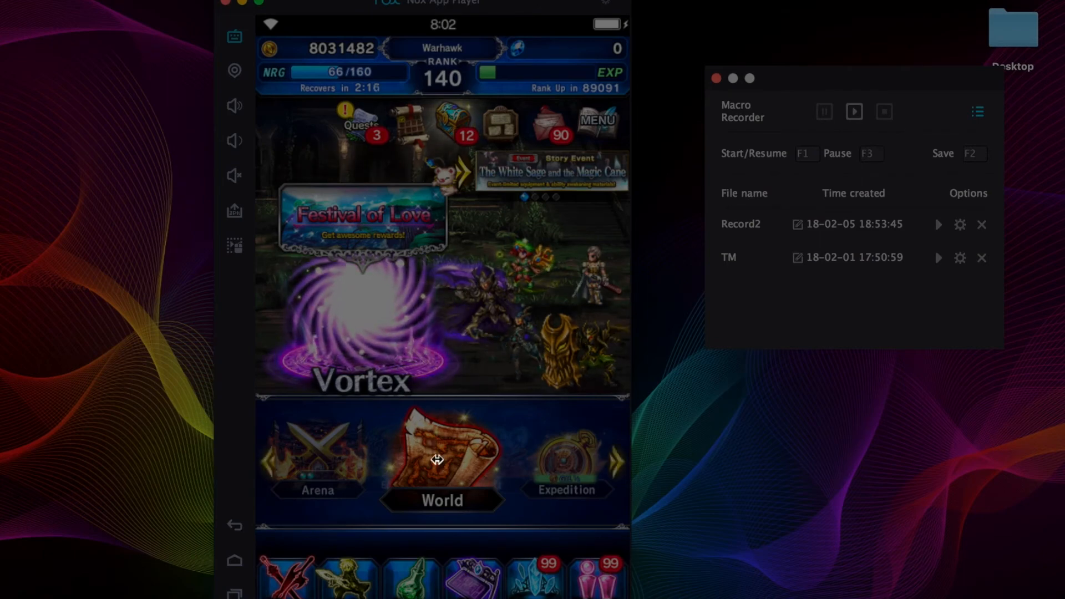
Step: Navigate the world map to the Earth Shrine quest list with the recorder alongside
left_click(440, 464)
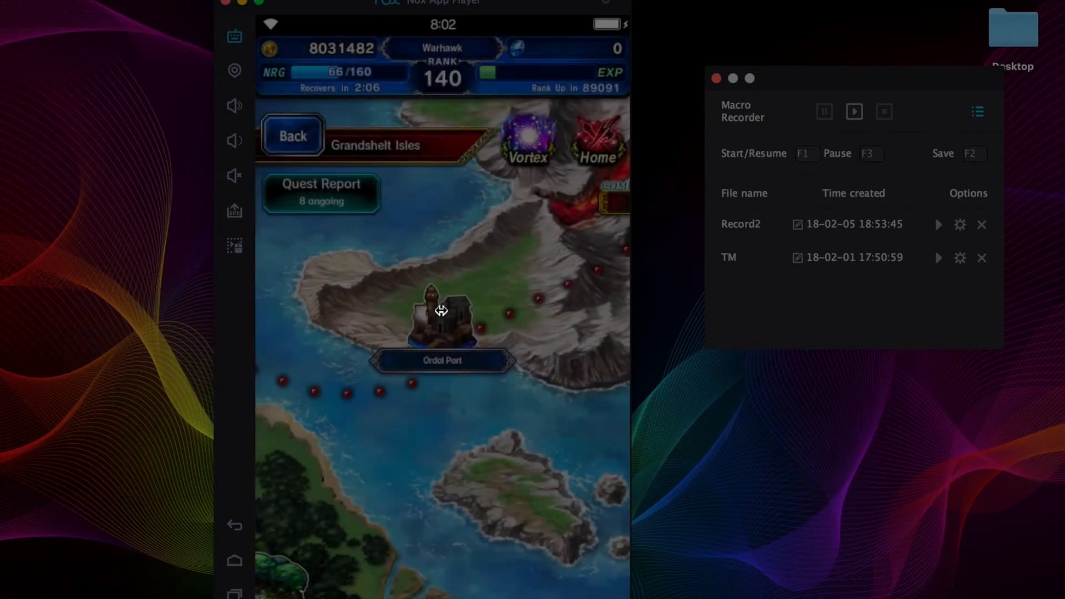
left_click_drag(369, 370, 501, 341)
left_click(286, 445)
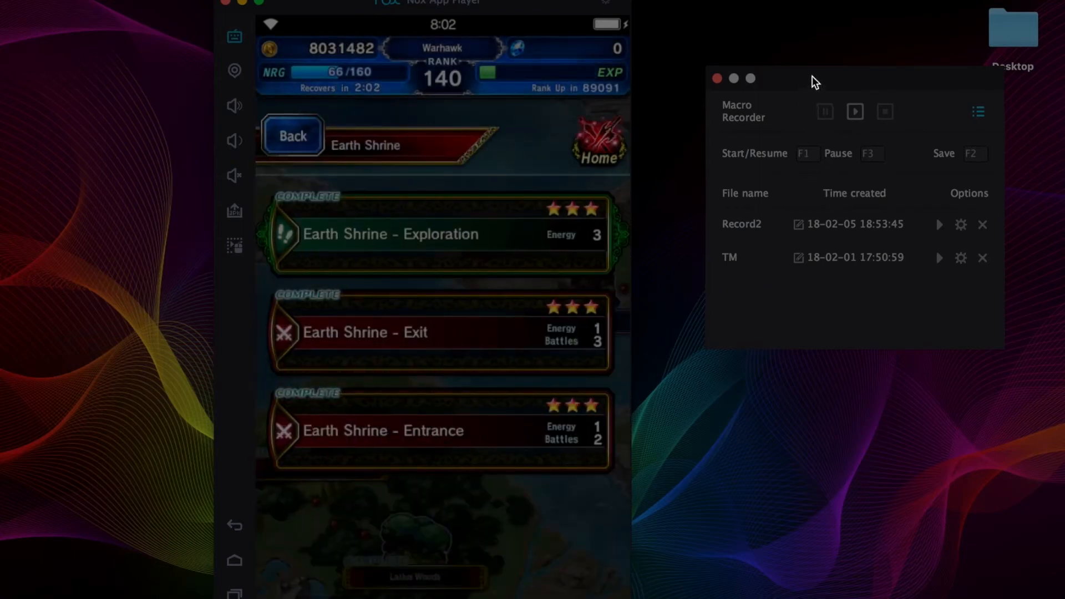
left_click_drag(812, 85, 784, 80)
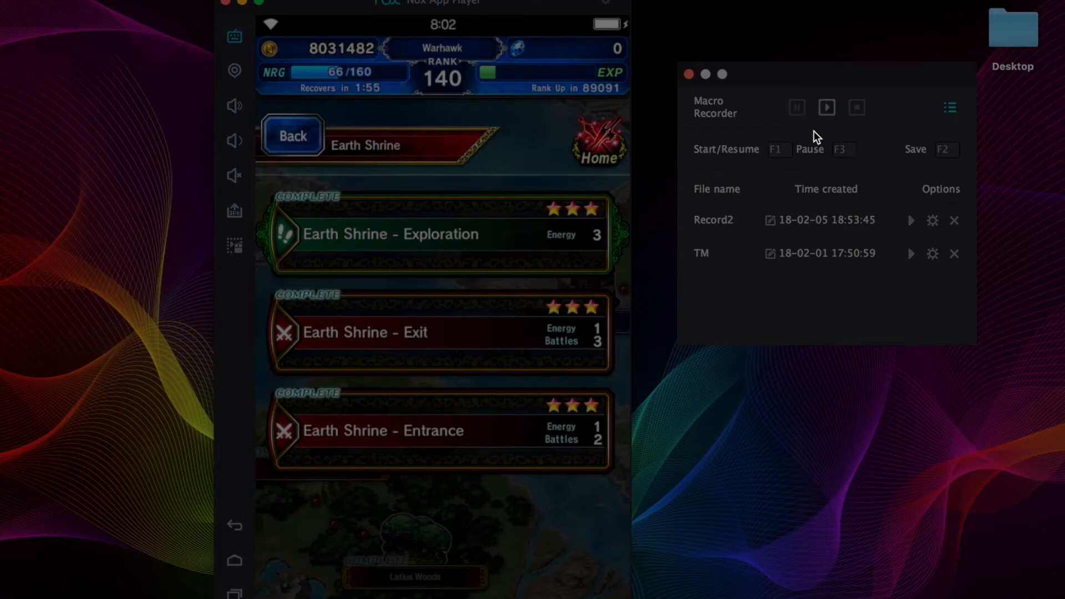
Step: Record a Record3 macro selecting Earth Shrine - Entrance, then play it back
left_click(830, 109)
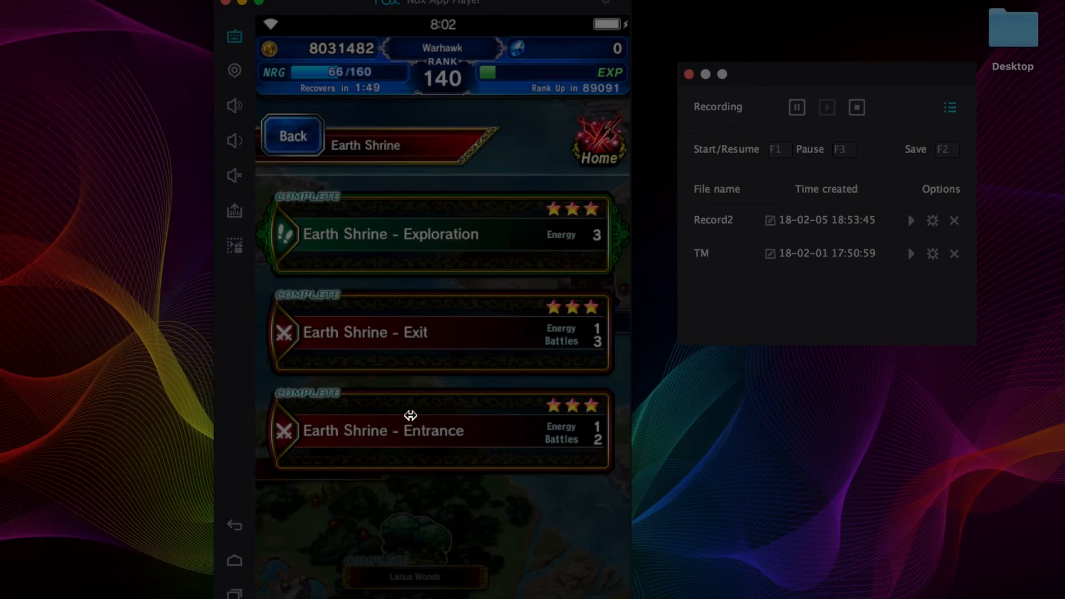
left_click(411, 415)
left_click(420, 560)
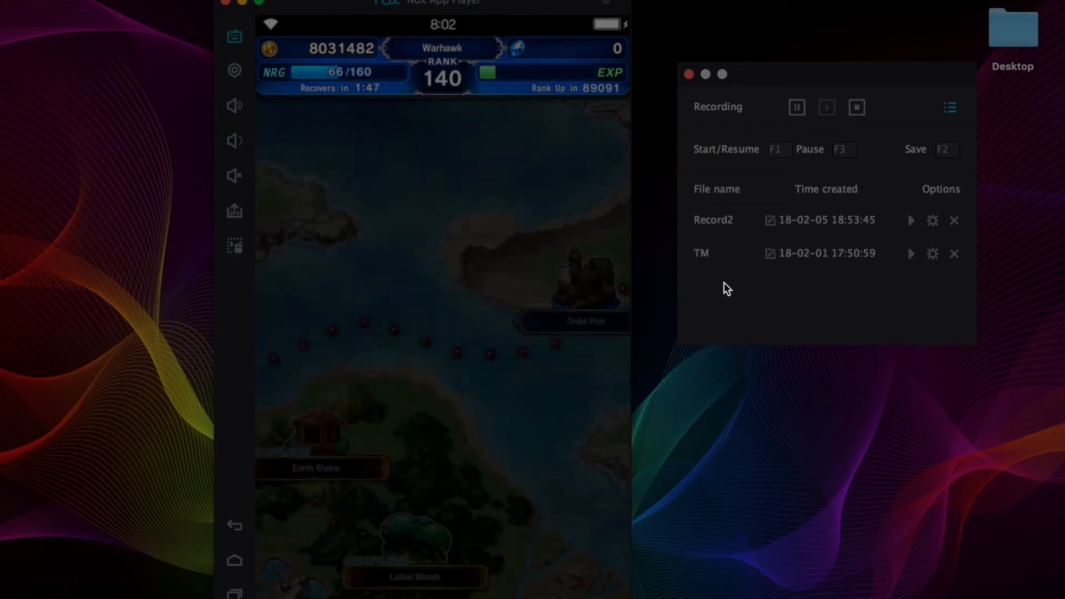
left_click(857, 107)
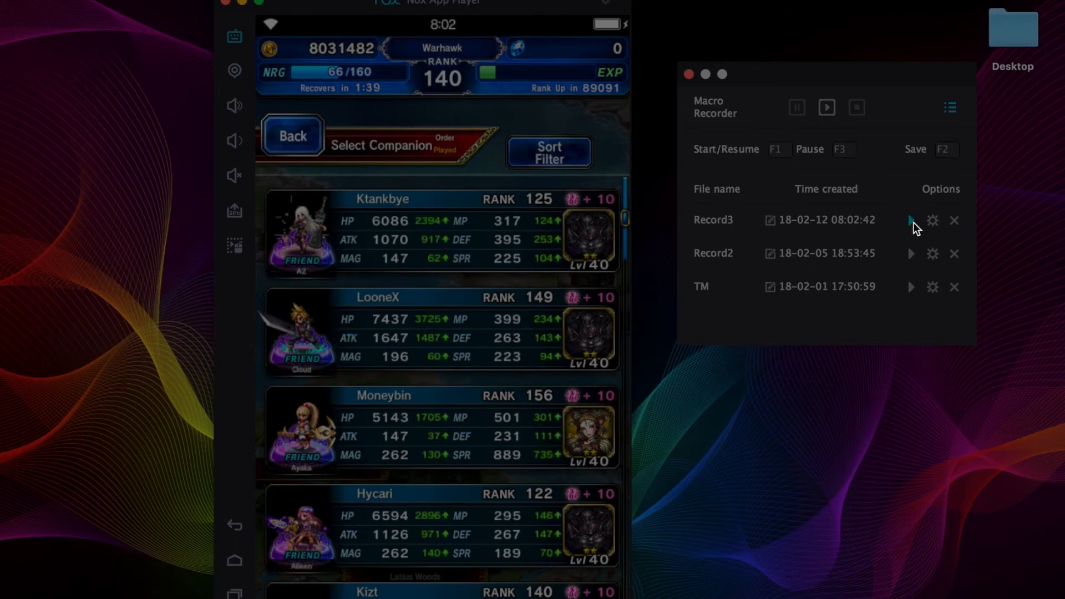
left_click(914, 223)
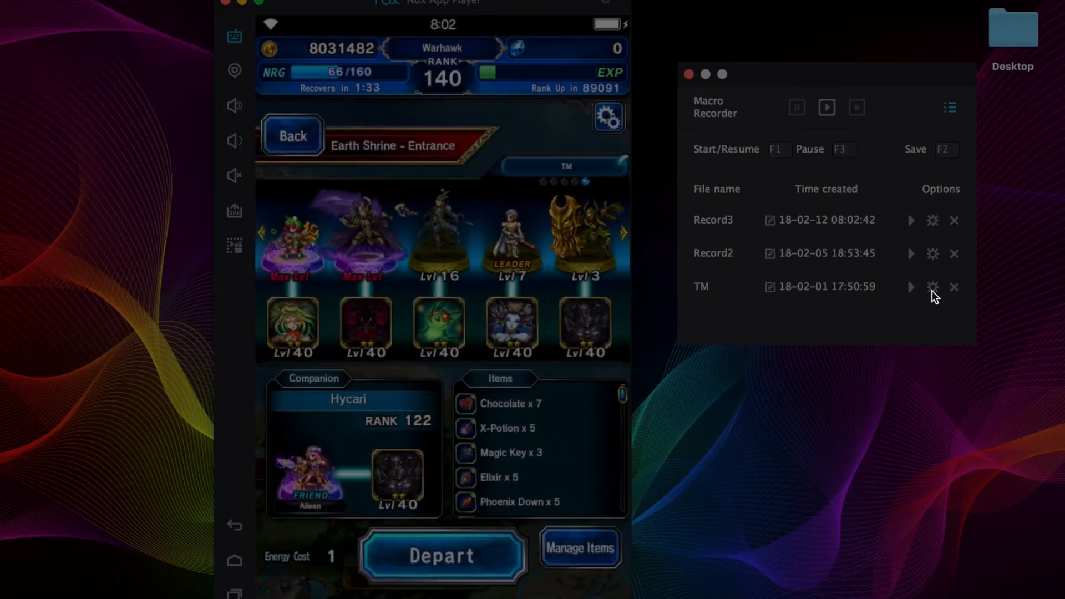
Step: Delete the Record3 and Record2 macros, leaving only TM in the list
left_click(954, 219)
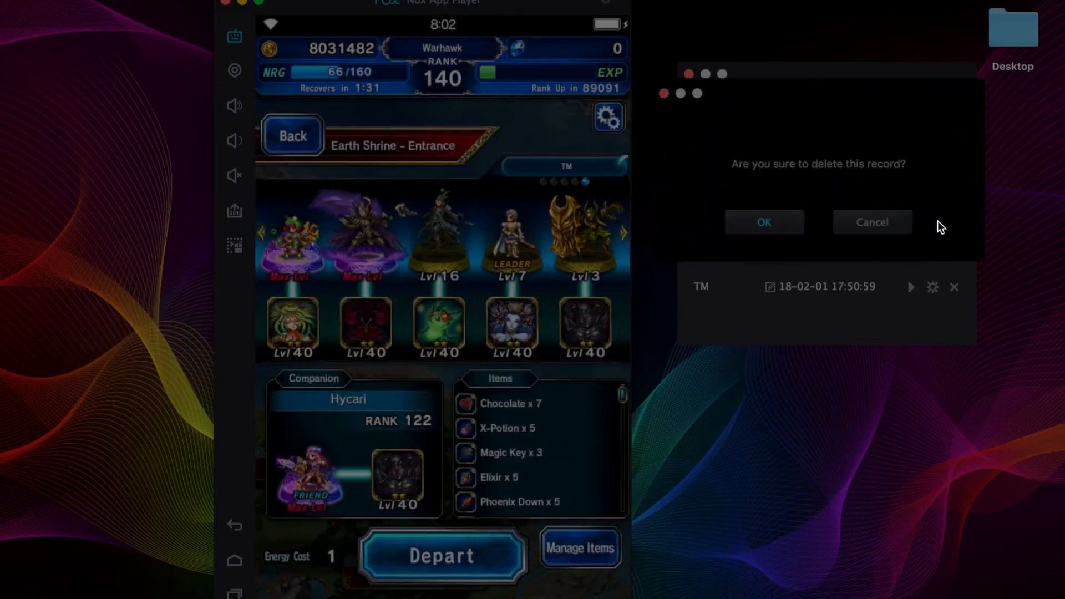
left_click(799, 231)
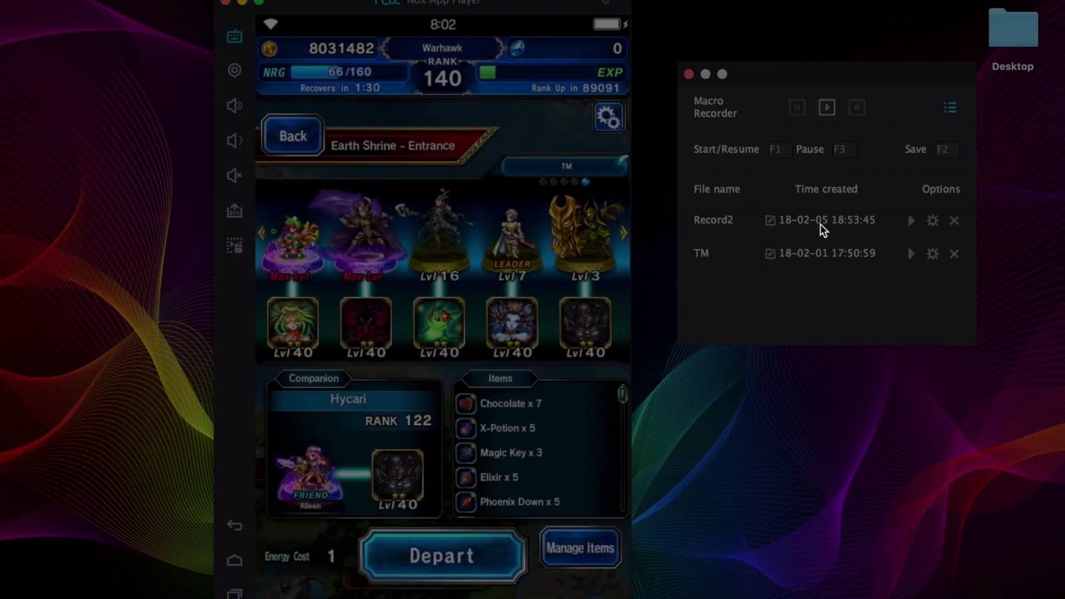
left_click(954, 214)
left_click(782, 222)
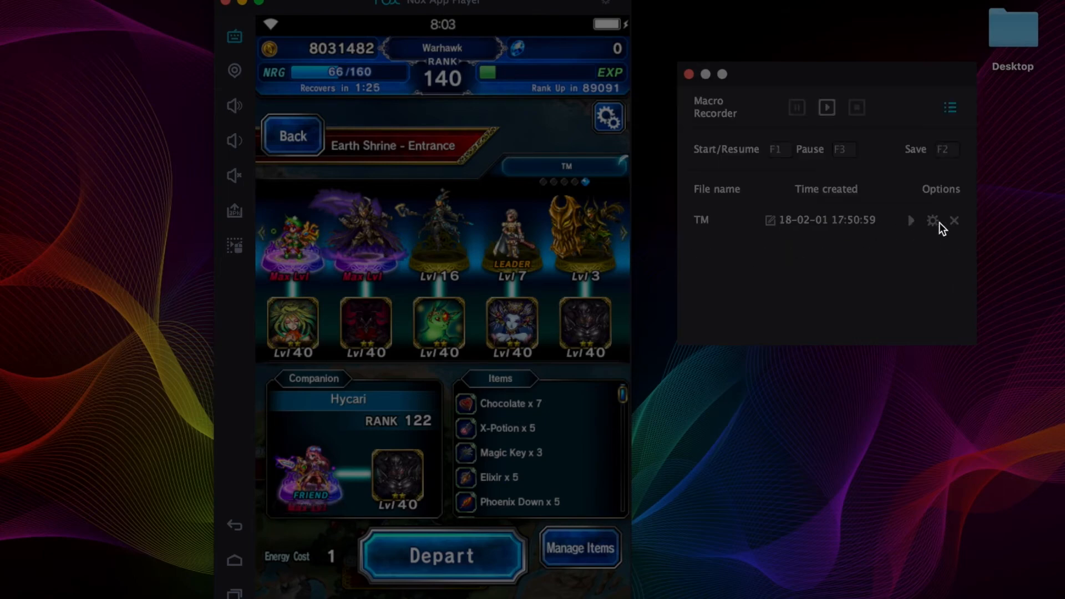
Step: Expand TM's Repeat, Interval and Acceleration options; briefly view About This Mac
left_click(935, 220)
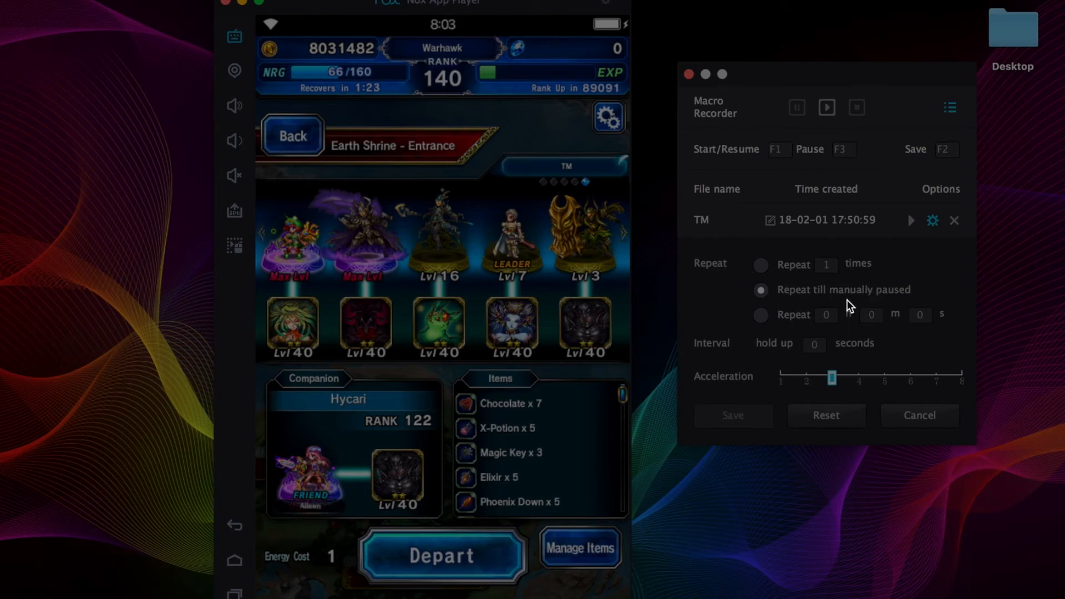
left_click(17, 2)
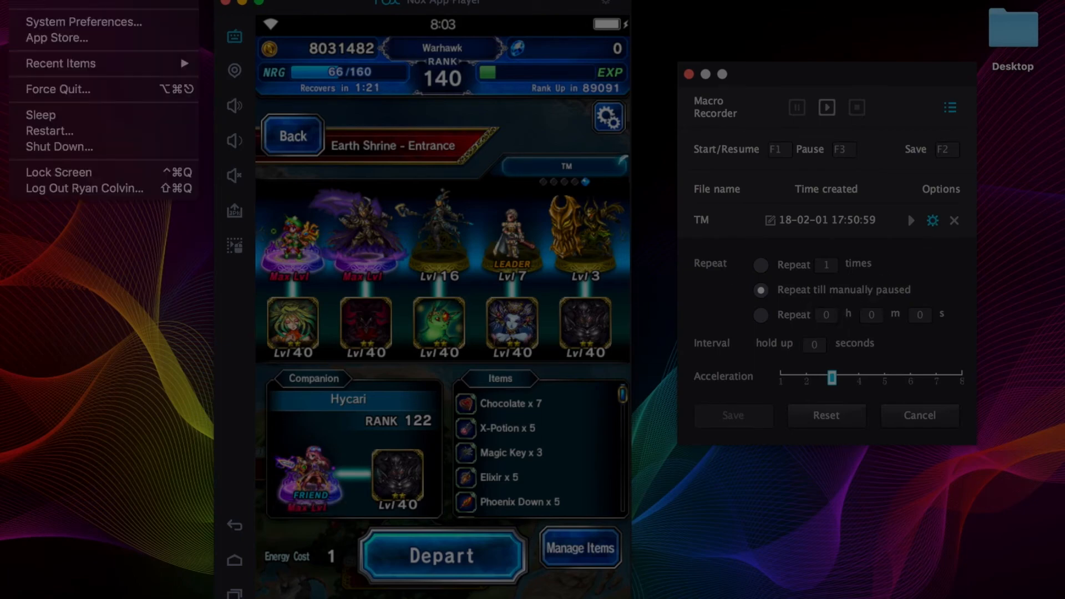
key("Escape")
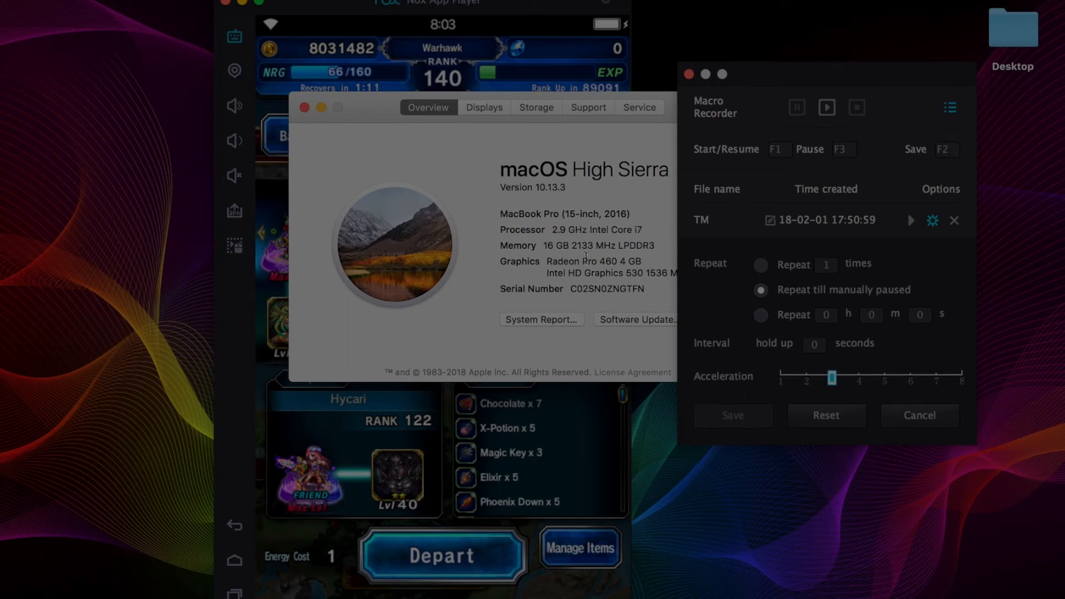
left_click(306, 109)
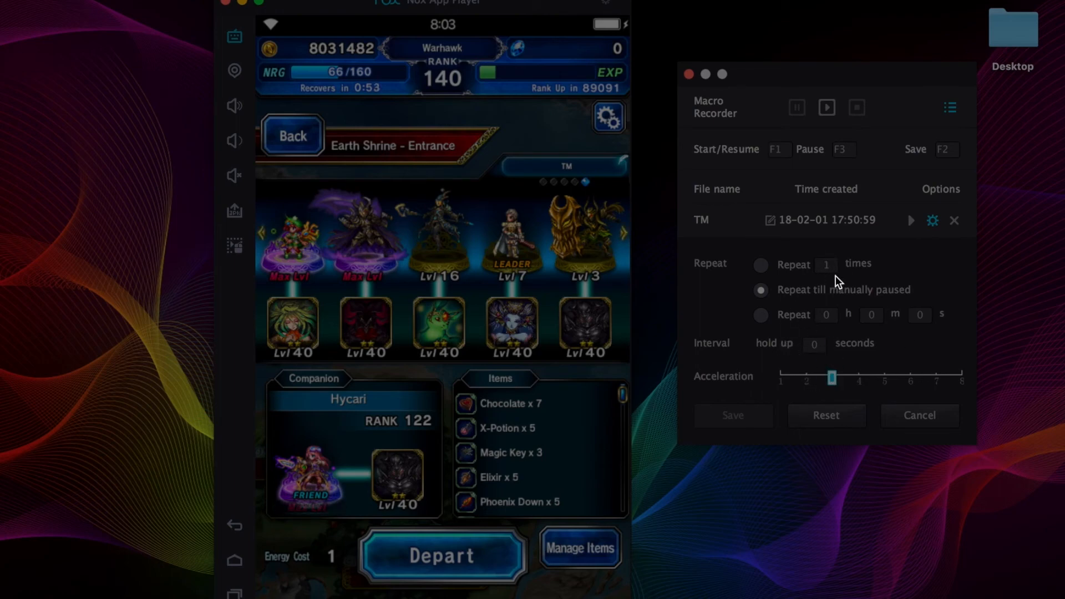
Step: Play the TM macro so it fights through Earth Shrine - Entrance to the results
left_click(909, 221)
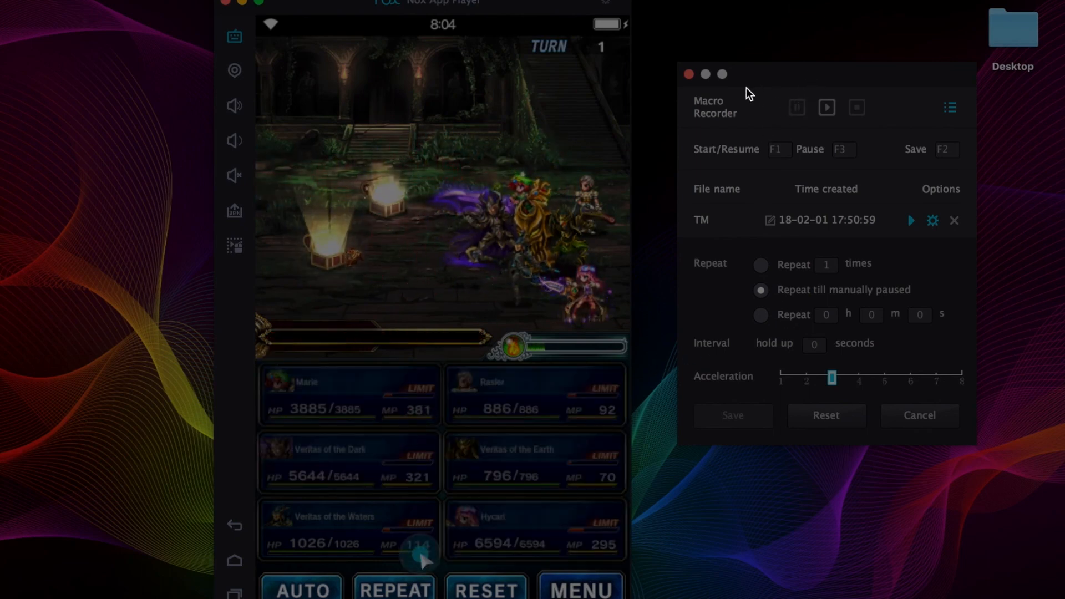
left_click_drag(765, 68, 751, 66)
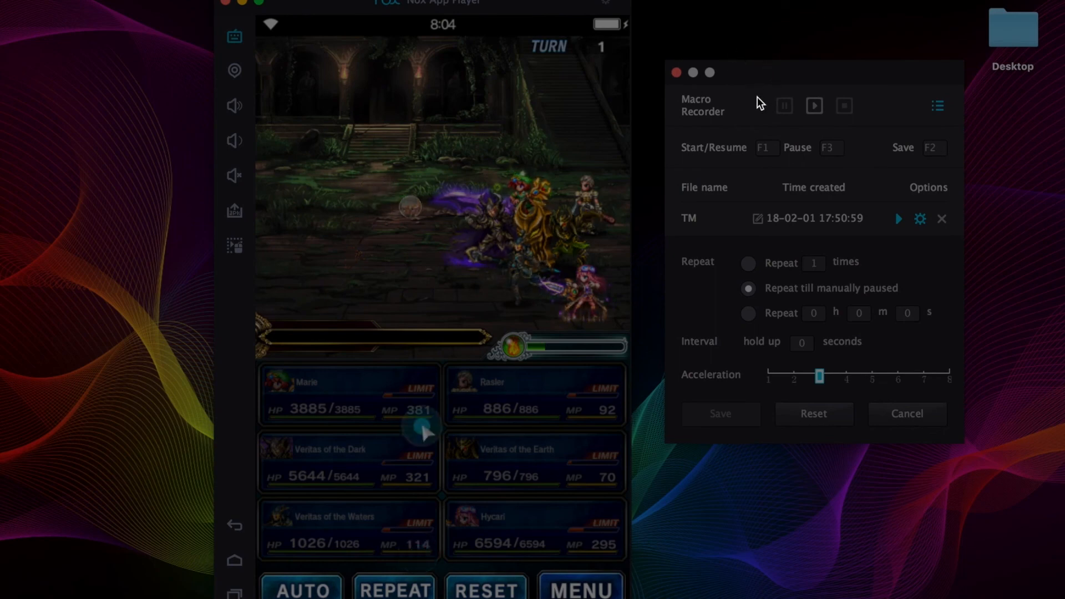